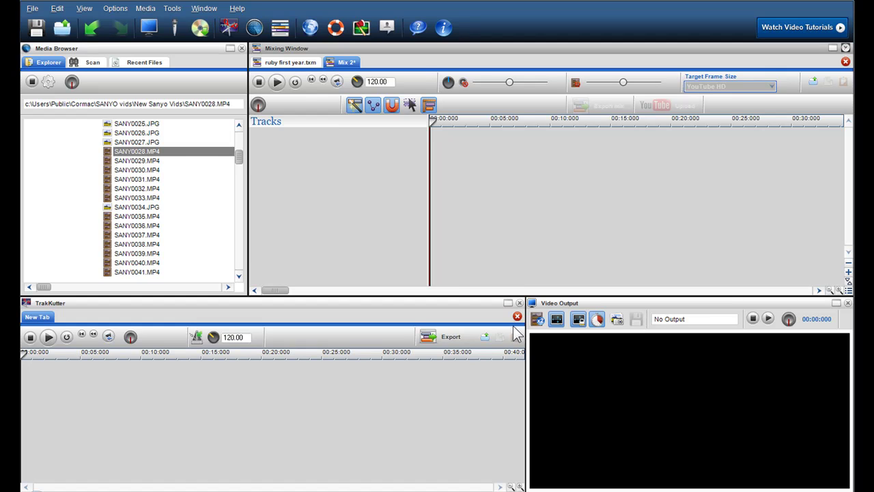
Add SANY0028.MP4 from the Media Browser to the mix as an audio and a video track.
click(145, 155)
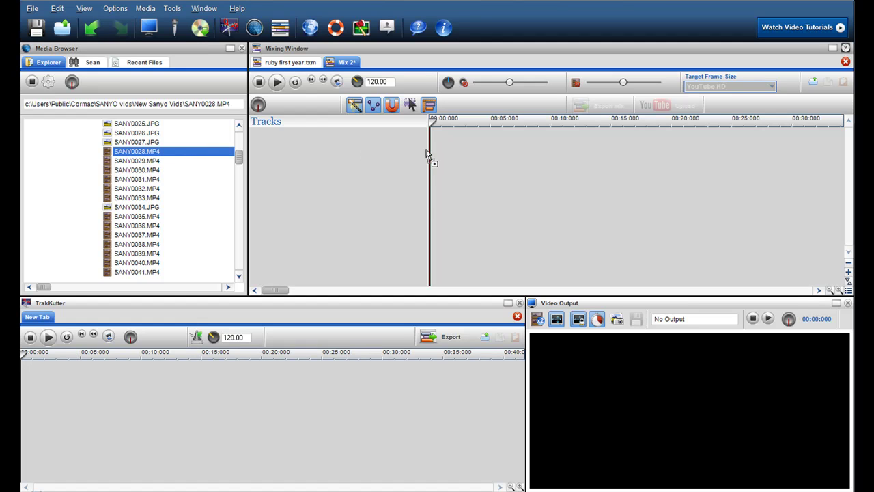
drag(429, 153, 426, 148)
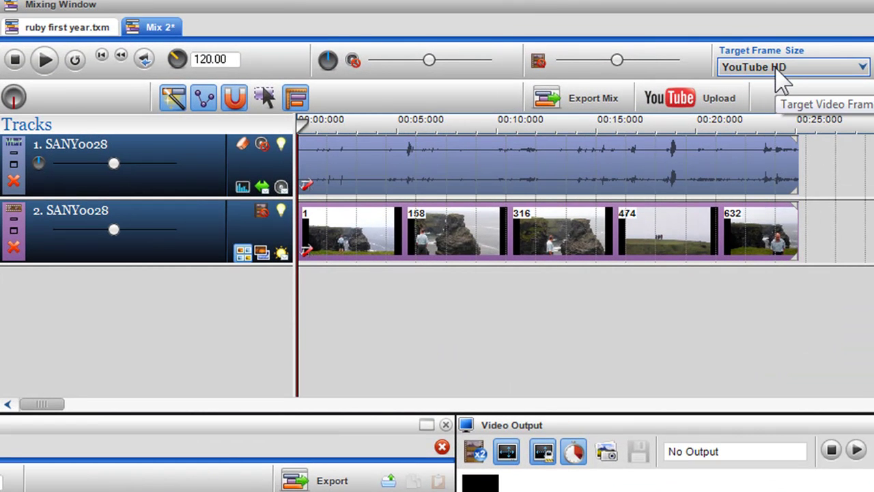
Shrink the cliff clip to 1/2 size and offset it left 0.249, up 0.258 into the top-left.
click(306, 253)
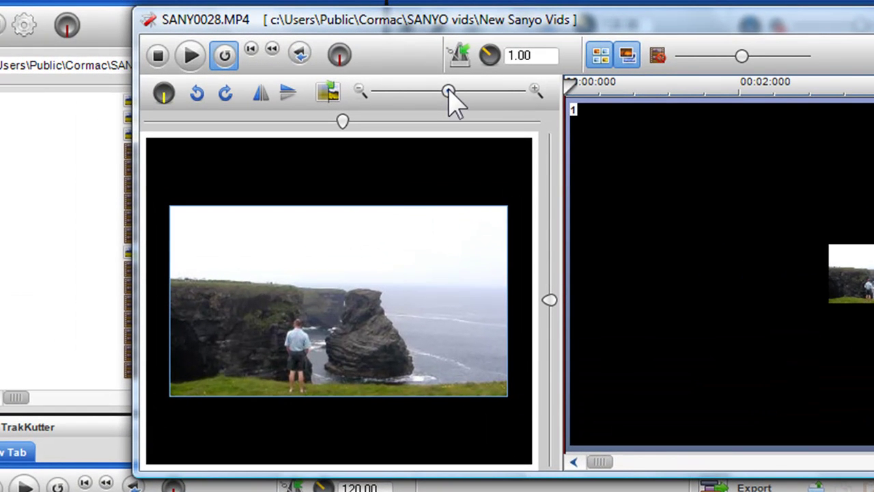
right_click(240, 79)
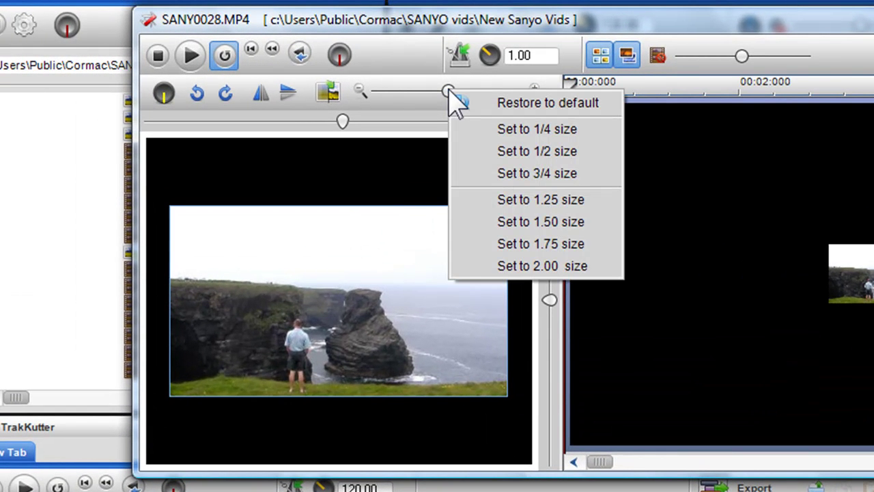
click(532, 150)
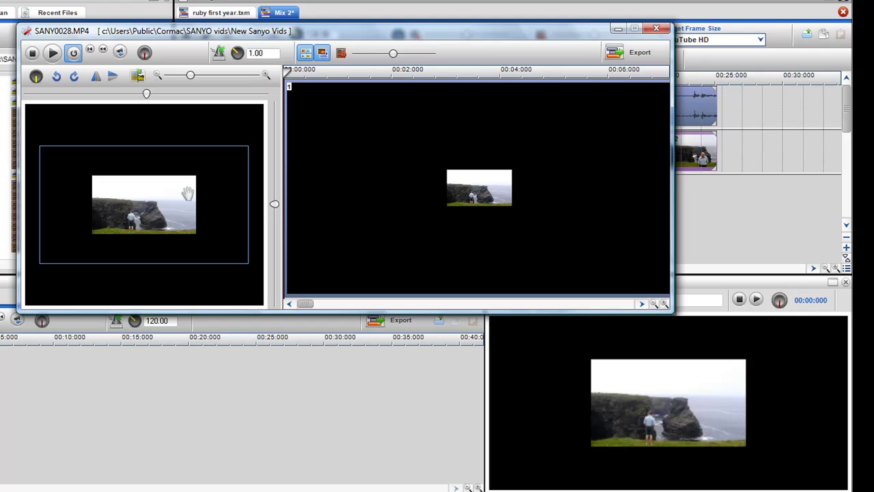
drag(171, 201, 120, 177)
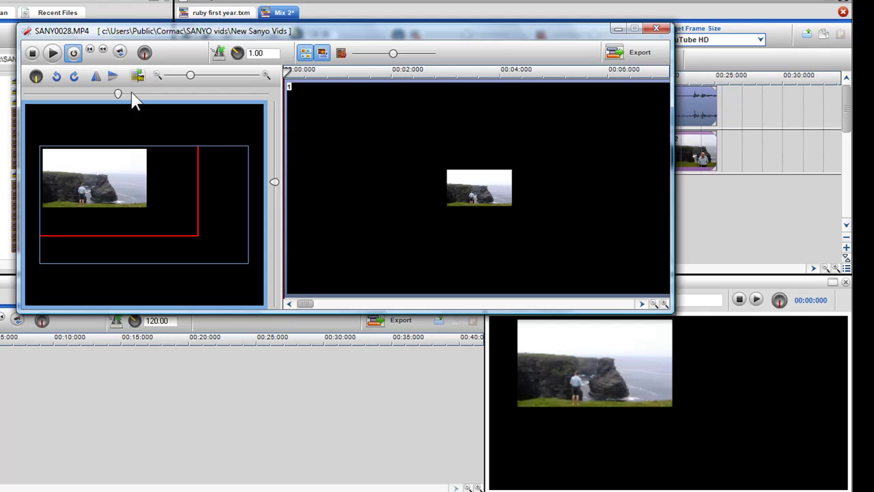
drag(119, 95, 117, 94)
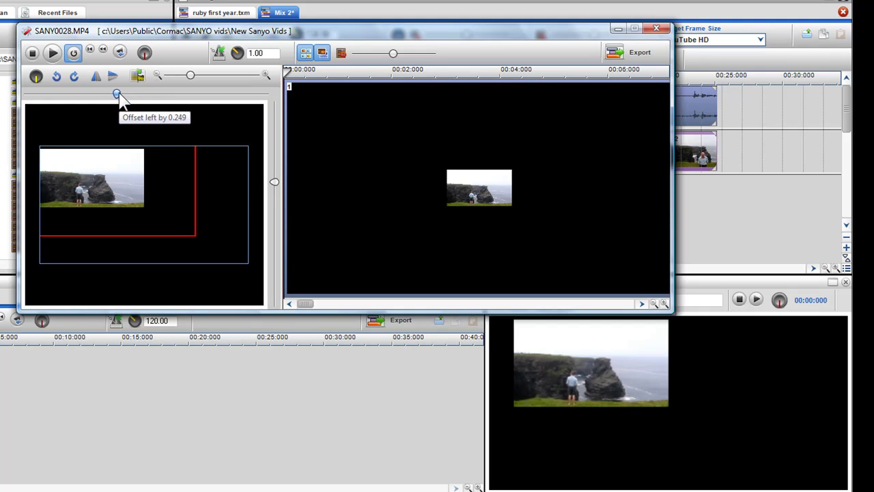
click(275, 182)
drag(275, 182, 275, 179)
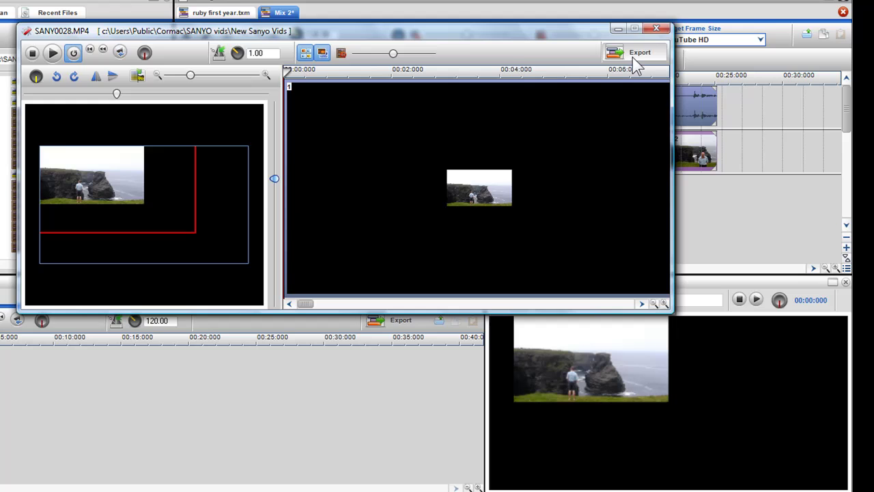
click(656, 28)
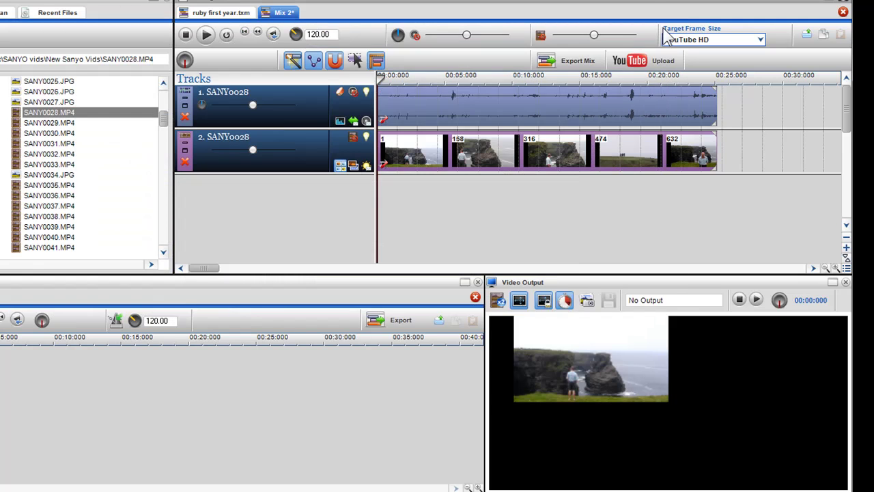
Copy the entire mix and paste it three times, filling tracks 3, 4 and 5 with cliff copies.
click(409, 159)
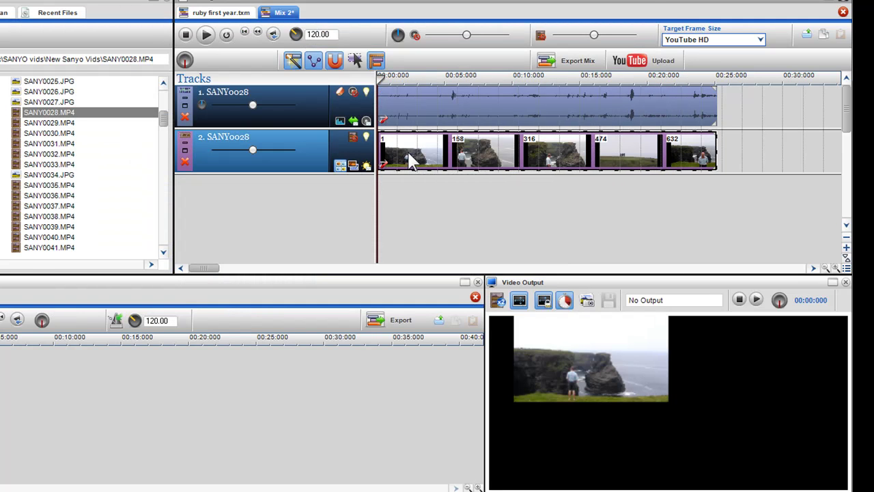
right_click(410, 159)
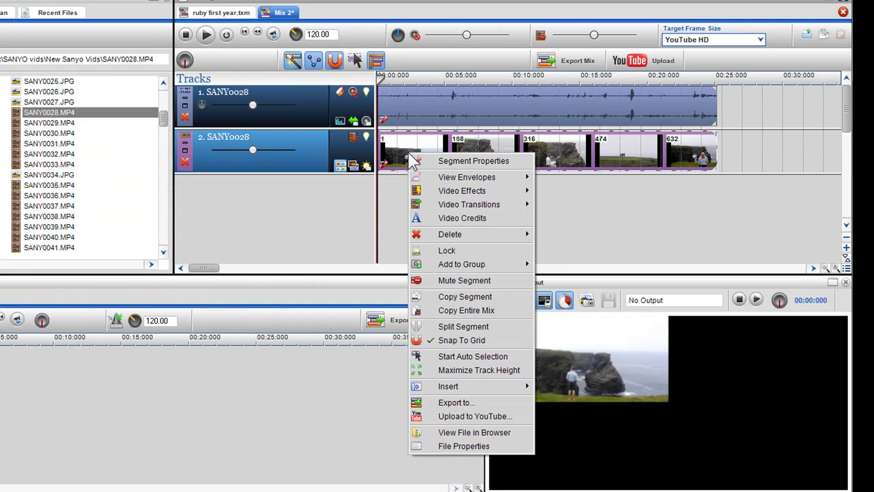
click(451, 309)
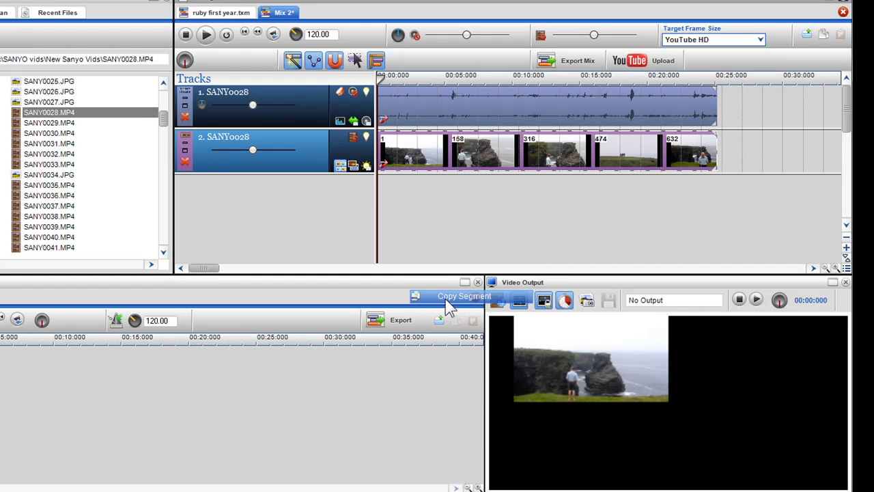
right_click(373, 194)
click(425, 250)
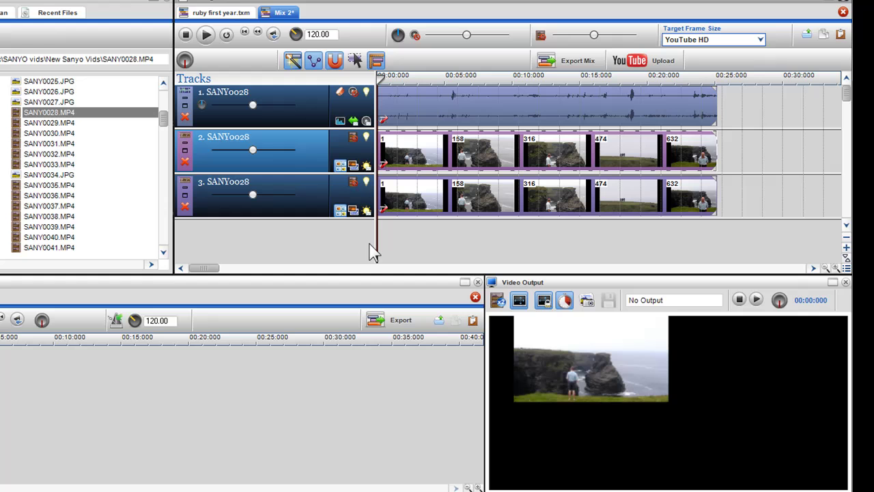
right_click(381, 246)
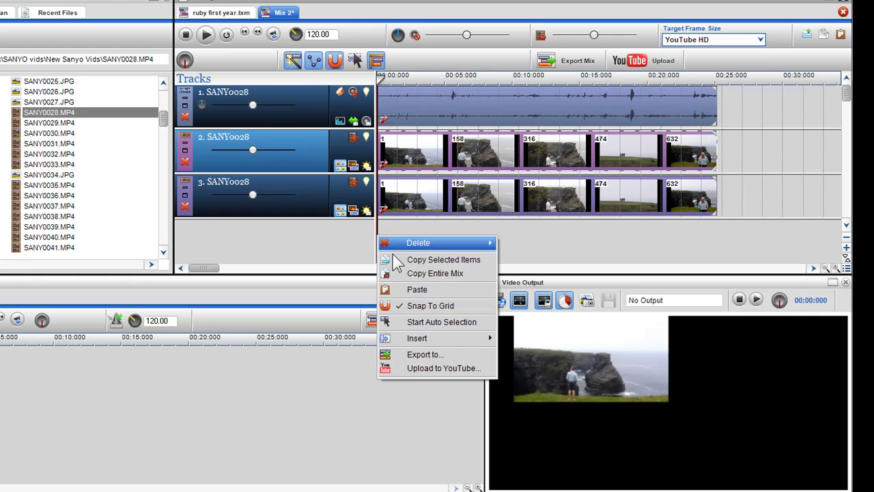
click(411, 290)
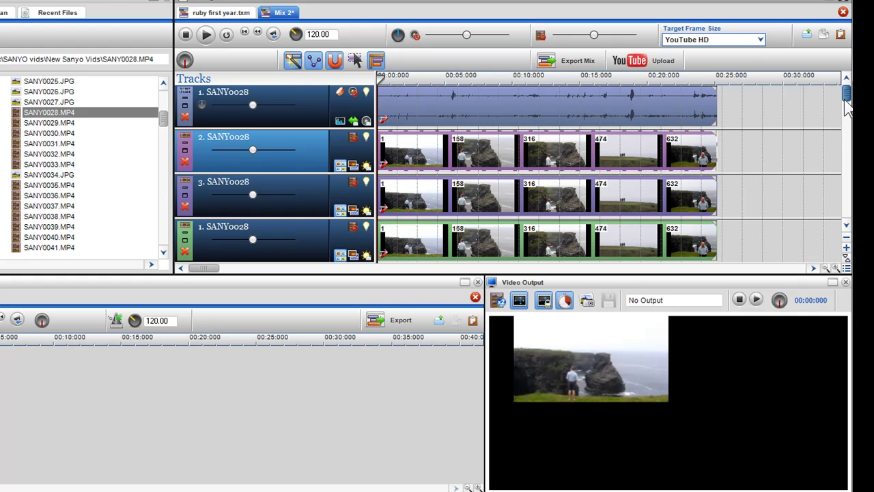
scroll(835, 123, down, 1)
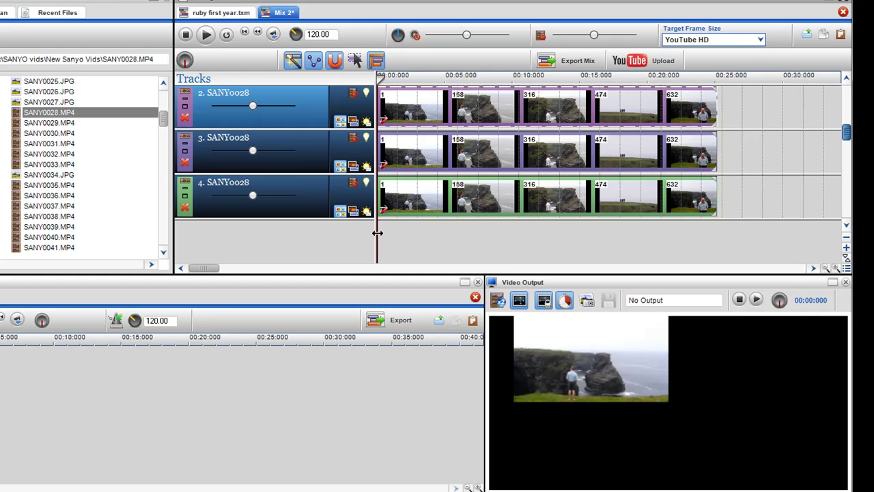
right_click(382, 242)
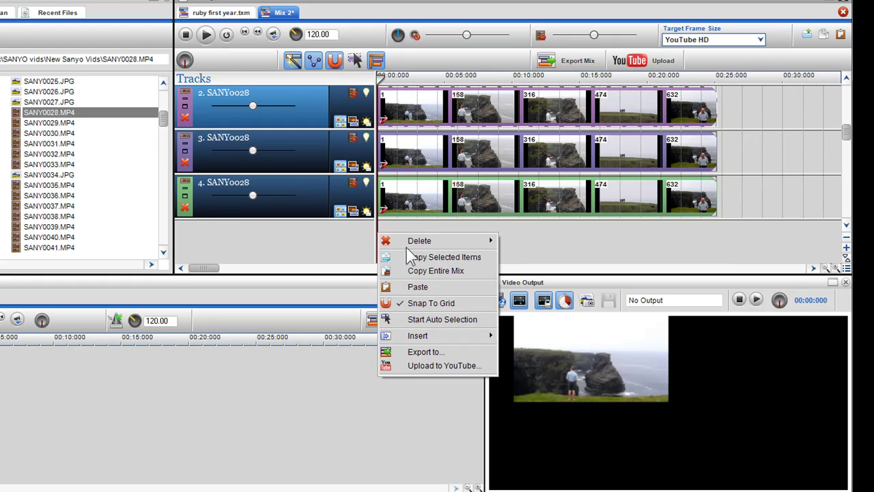
click(420, 286)
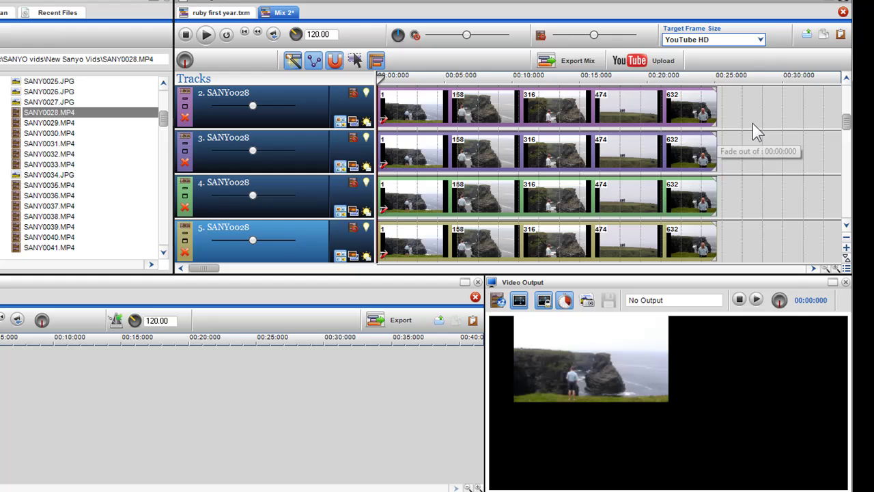
Shift the track 3 cliff copy into the top-right quadrant and flip it horizontally.
click(386, 164)
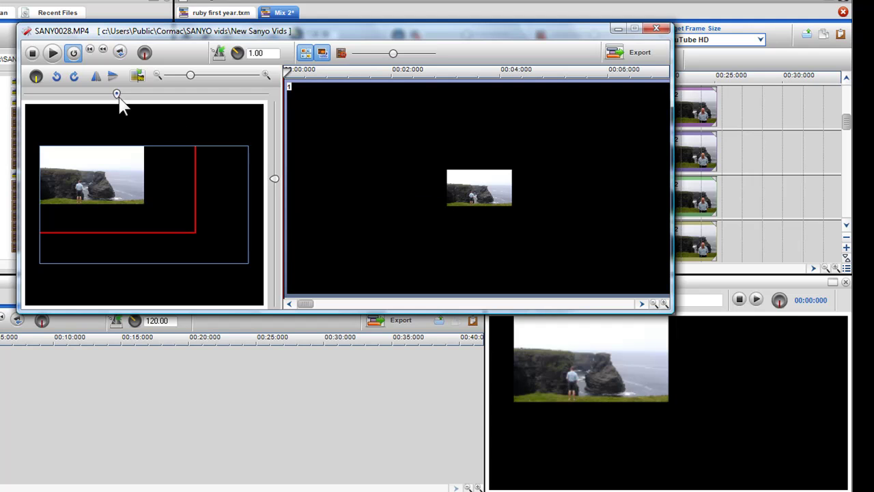
drag(118, 96, 177, 97)
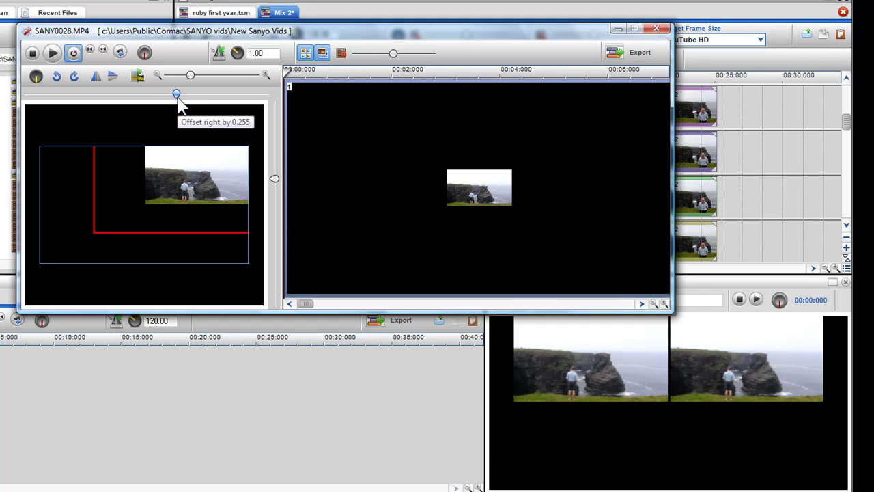
drag(177, 97, 177, 97)
drag(177, 97, 175, 97)
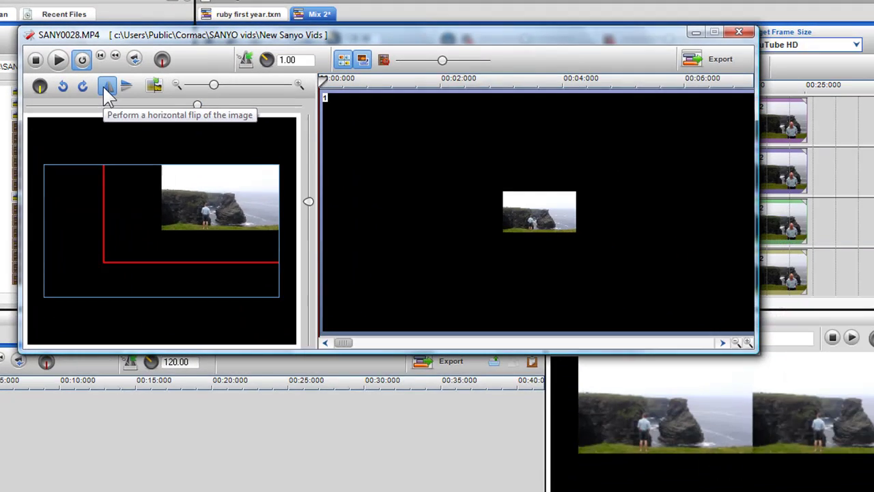
click(106, 86)
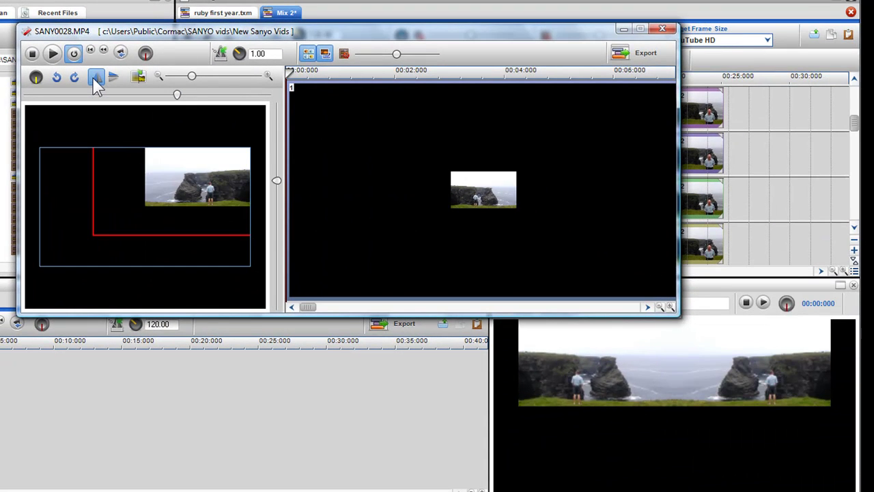
click(662, 29)
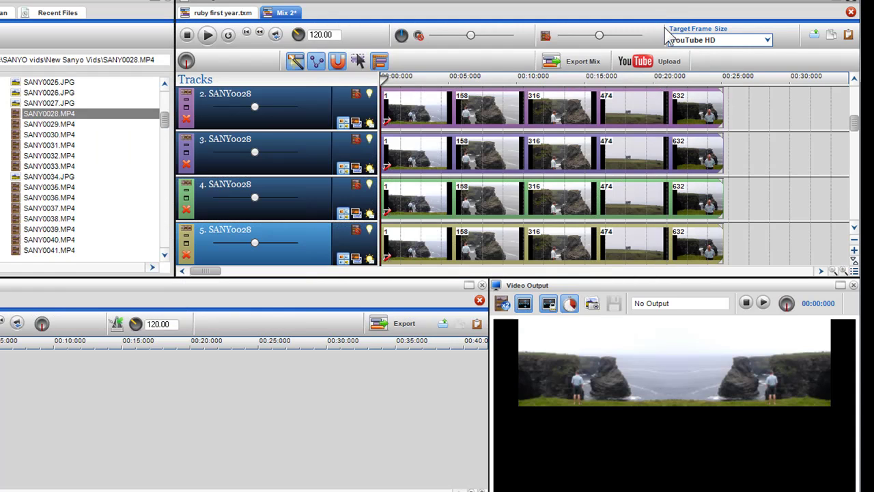
Move the track 4 cliff copy down into the bottom-left quadrant and flip it vertically.
click(387, 213)
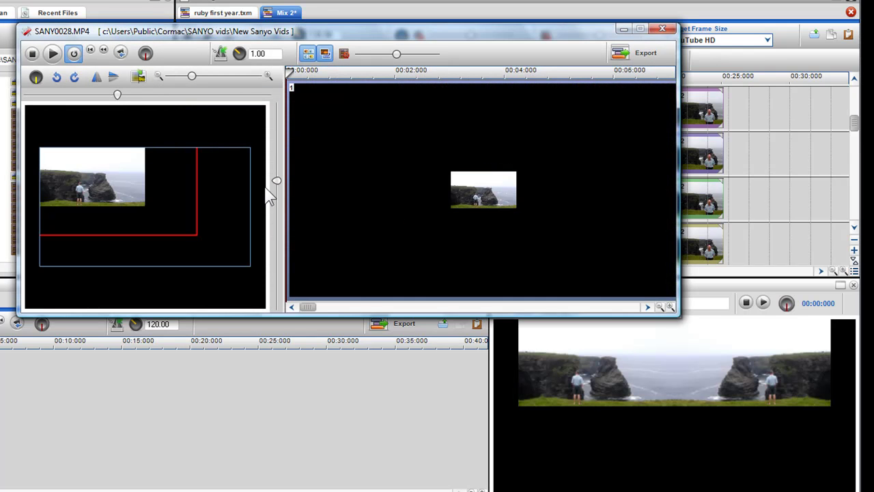
drag(277, 183, 276, 233)
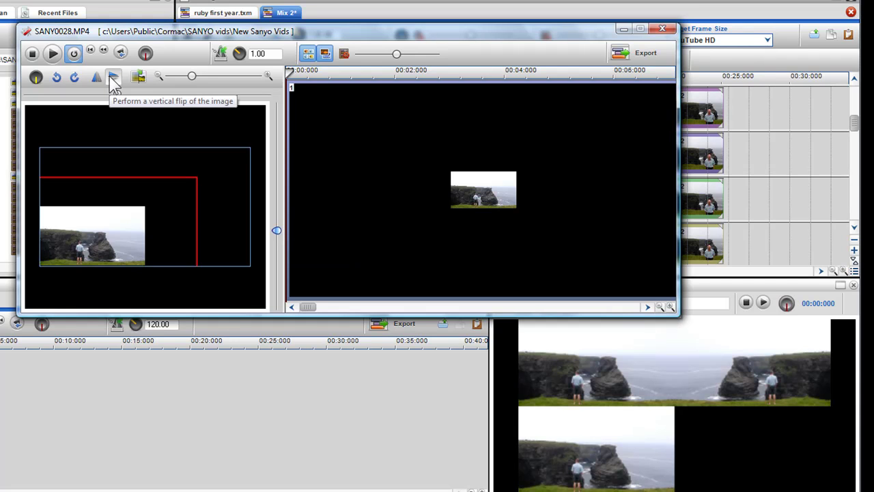
click(114, 78)
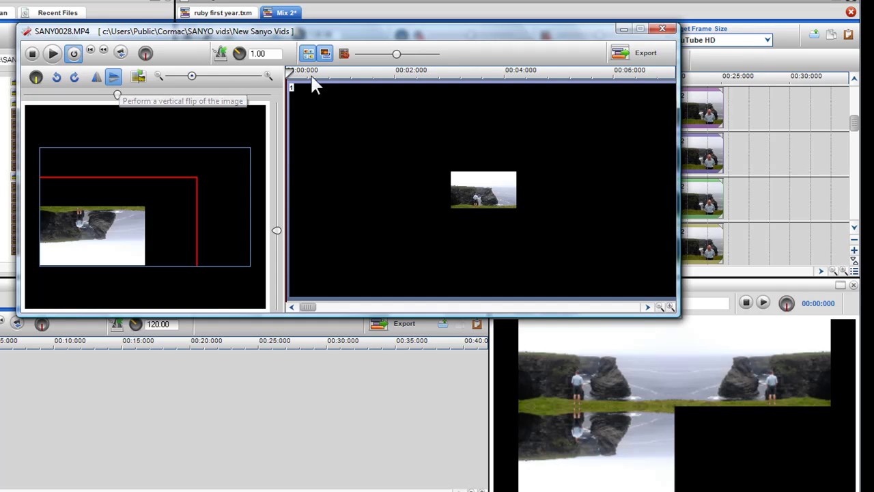
click(662, 29)
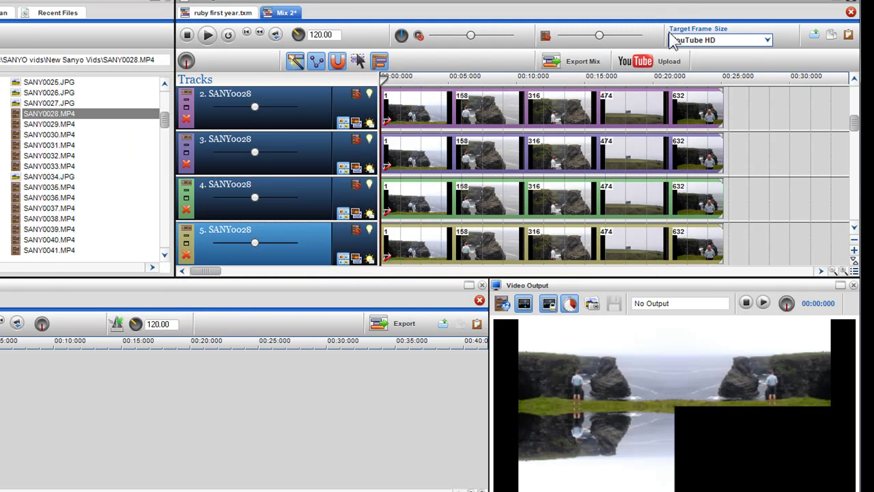
Place the track 5 cliff copy in the bottom-right quadrant, flipped both horizontally and vertically.
click(386, 257)
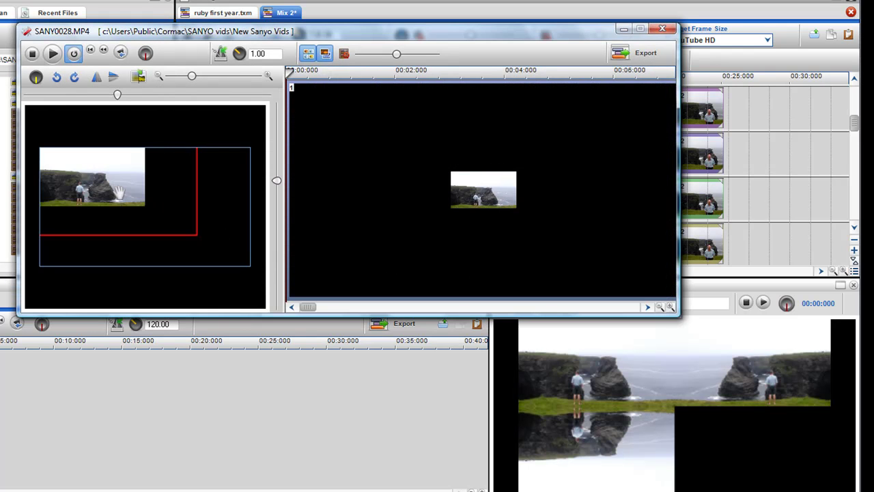
drag(118, 193, 218, 249)
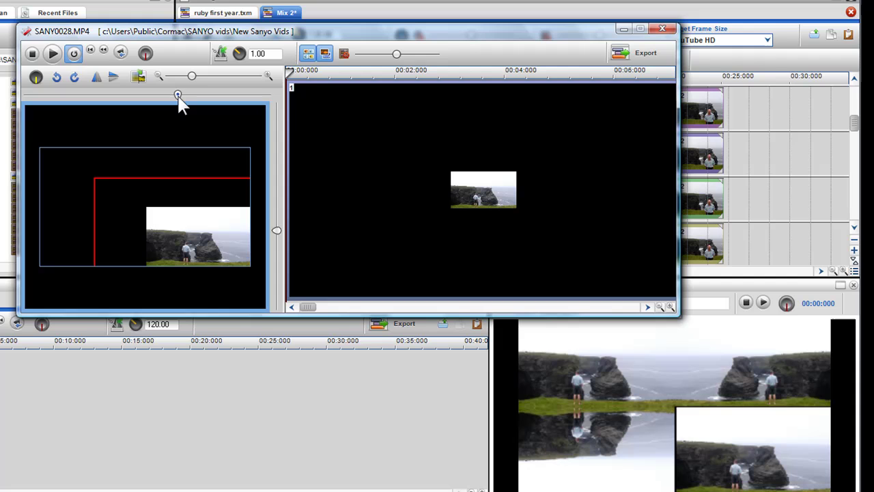
mouse_move(179, 98)
drag(178, 98, 176, 97)
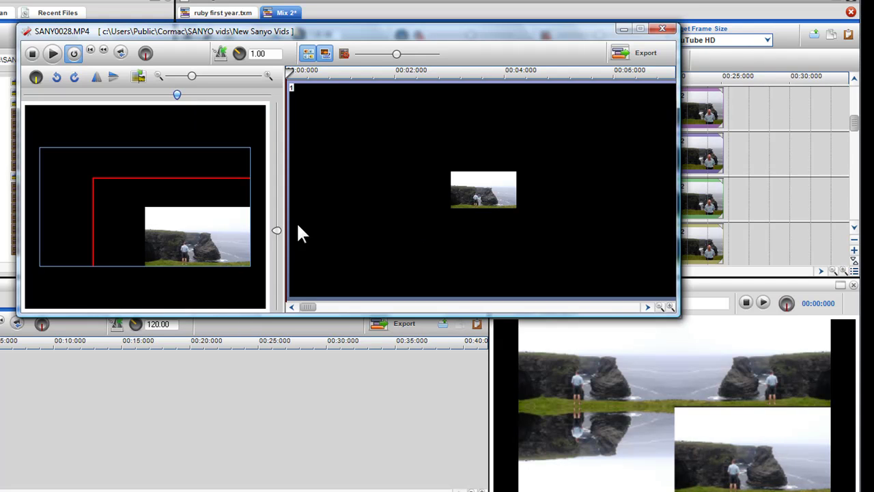
mouse_move(278, 232)
drag(278, 233, 278, 232)
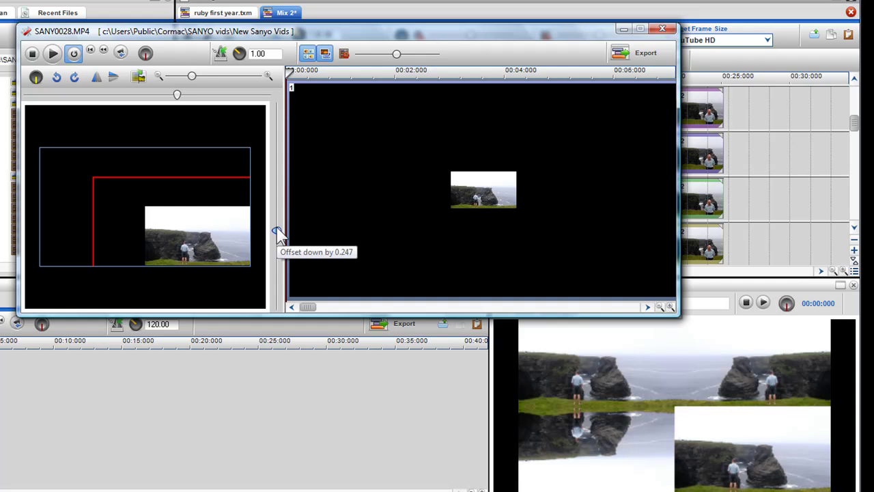
click(97, 80)
click(114, 79)
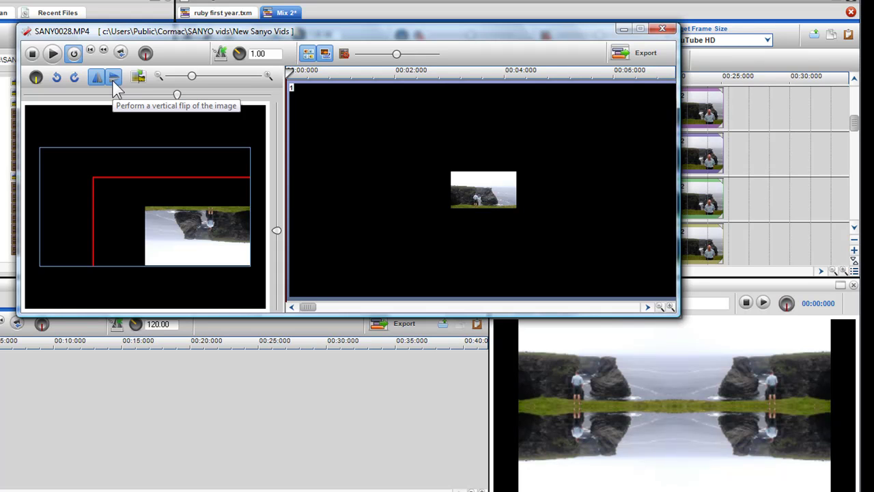
click(662, 29)
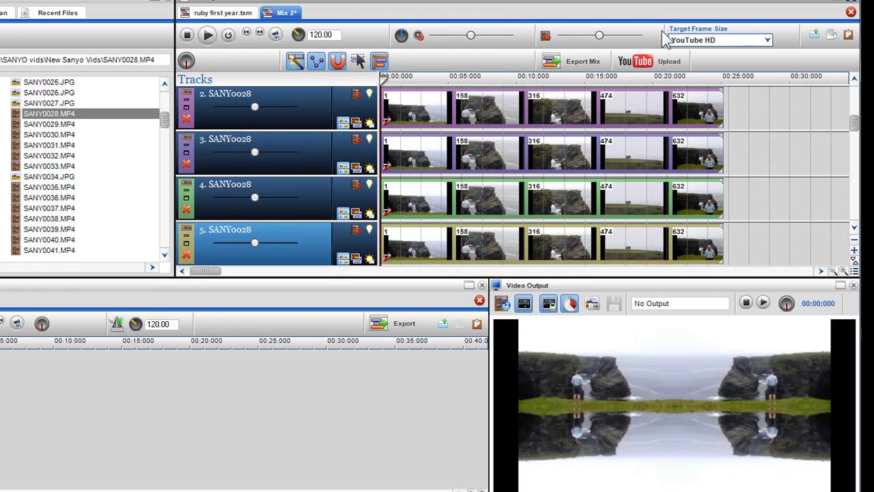
Play the kaleidoscope mix to 00:19:602 and enlarge the timeline panel to show the tracks.
click(209, 37)
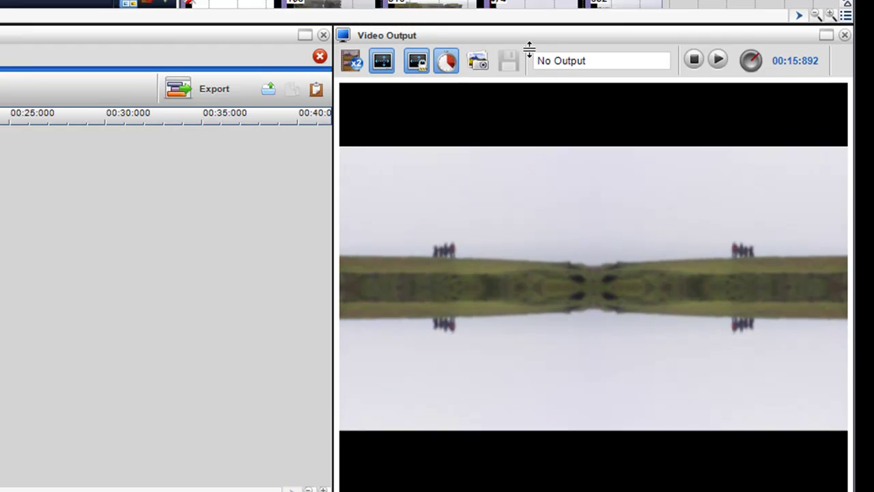
drag(529, 47, 554, 161)
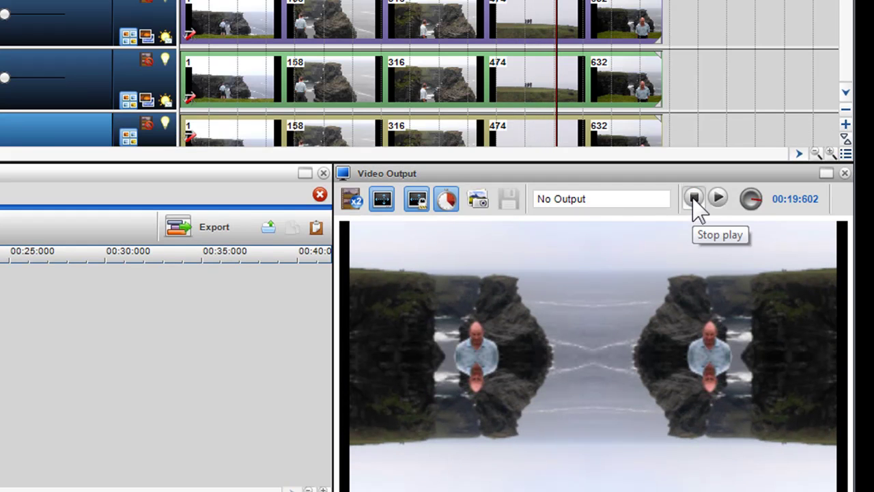
drag(650, 160, 647, 208)
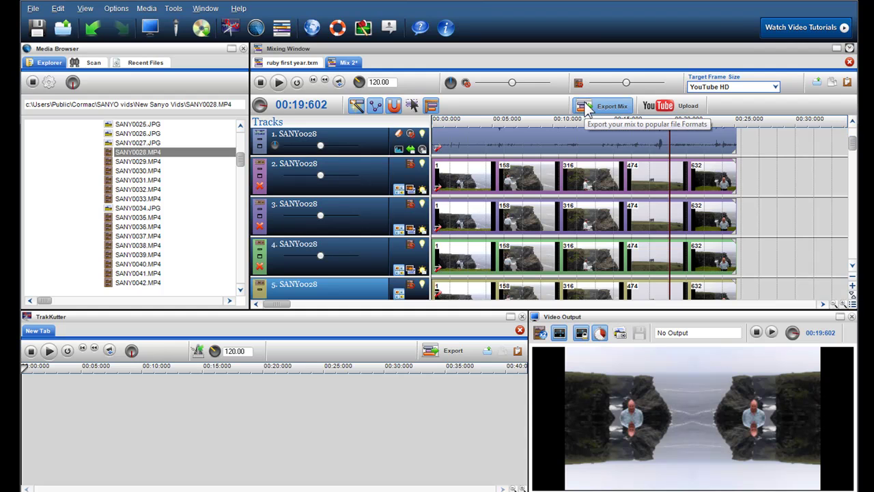
Select all five SANY0028 clips, add them to Group 1, and copy the selected items.
click(584, 105)
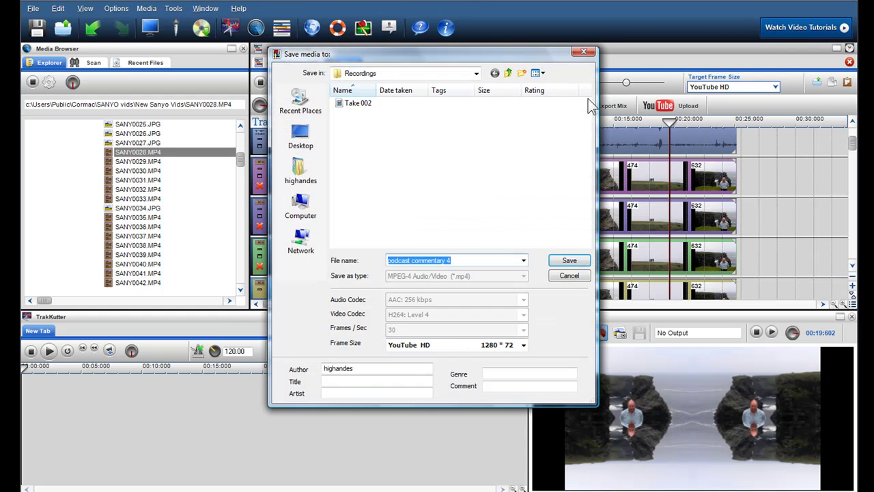
click(586, 53)
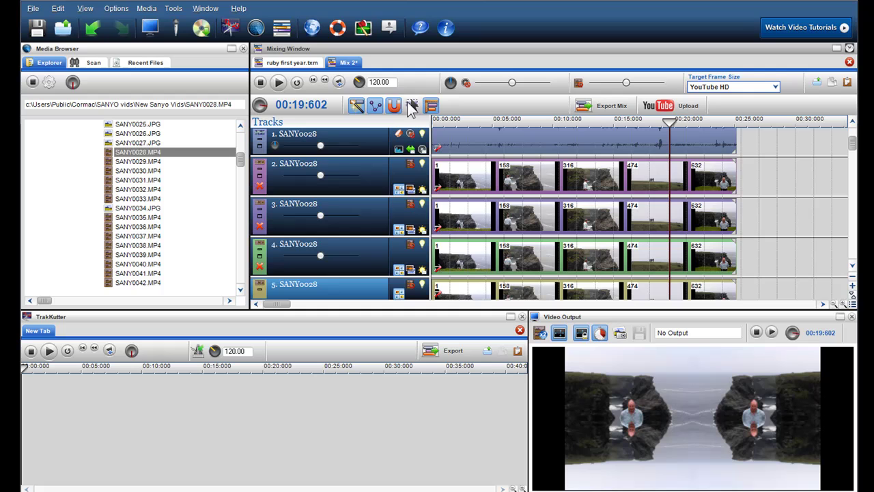
drag(452, 140, 673, 227)
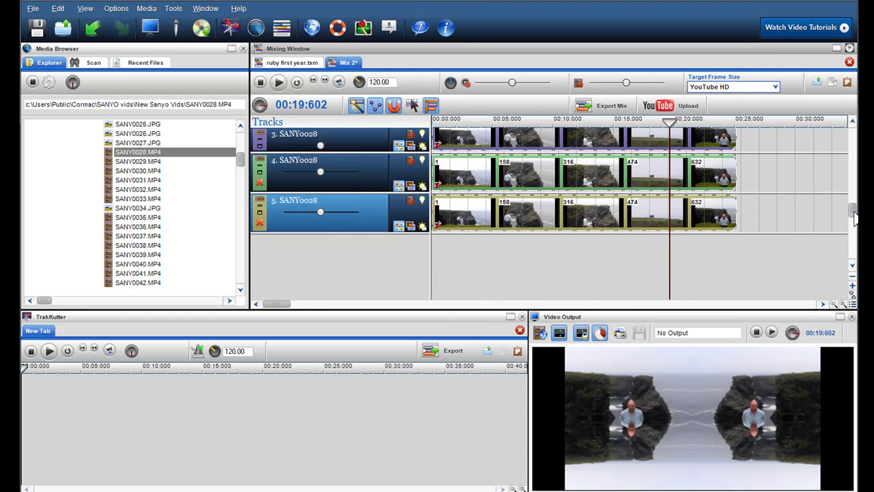
scroll(856, 216, up, 3)
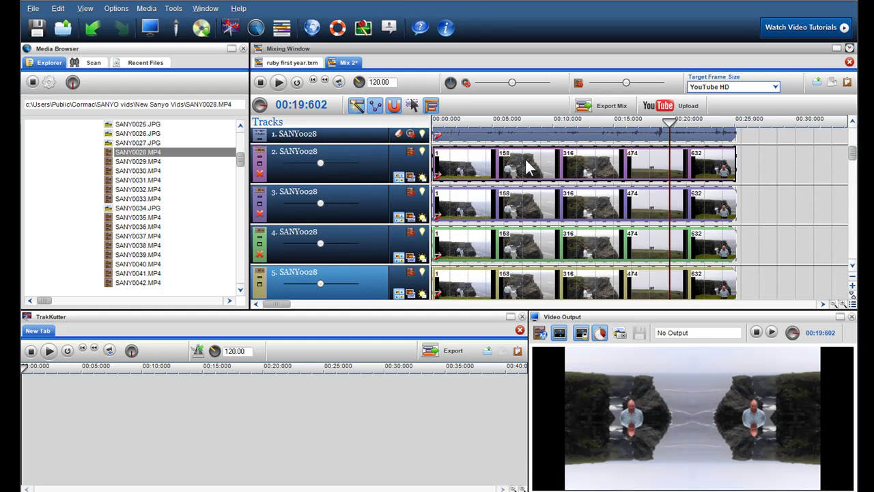
right_click(527, 162)
mouse_move(558, 262)
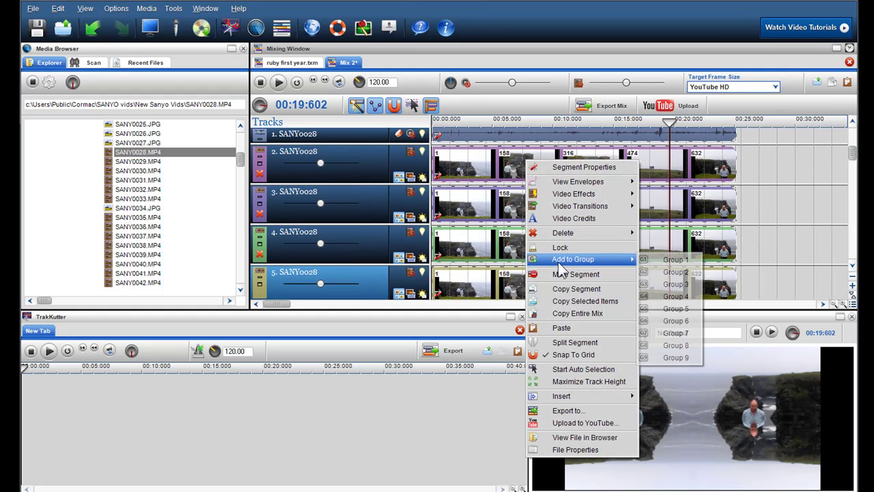
click(673, 261)
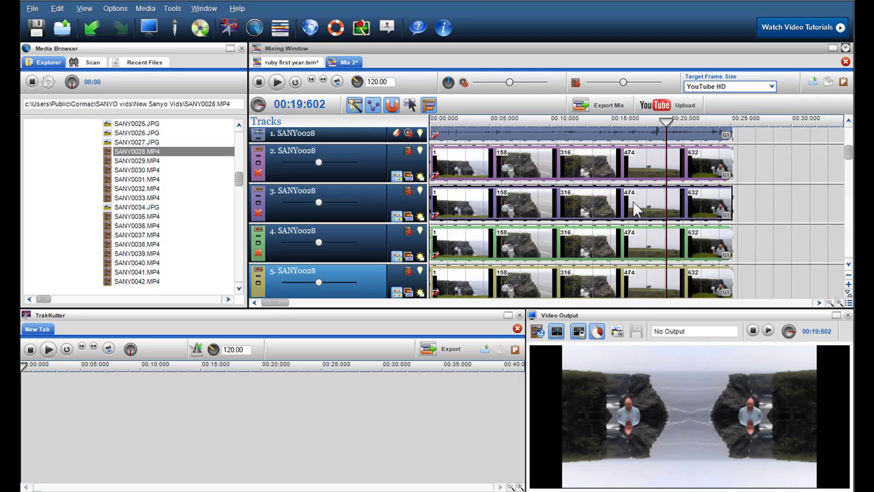
right_click(634, 209)
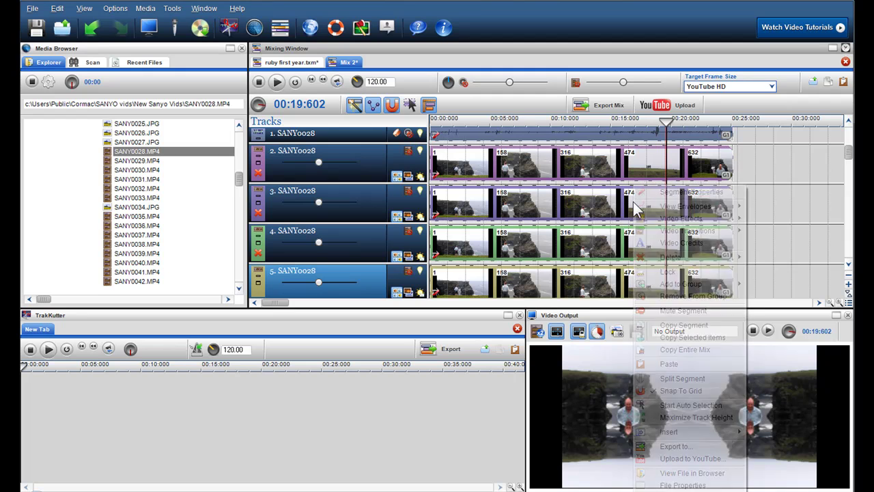
click(676, 338)
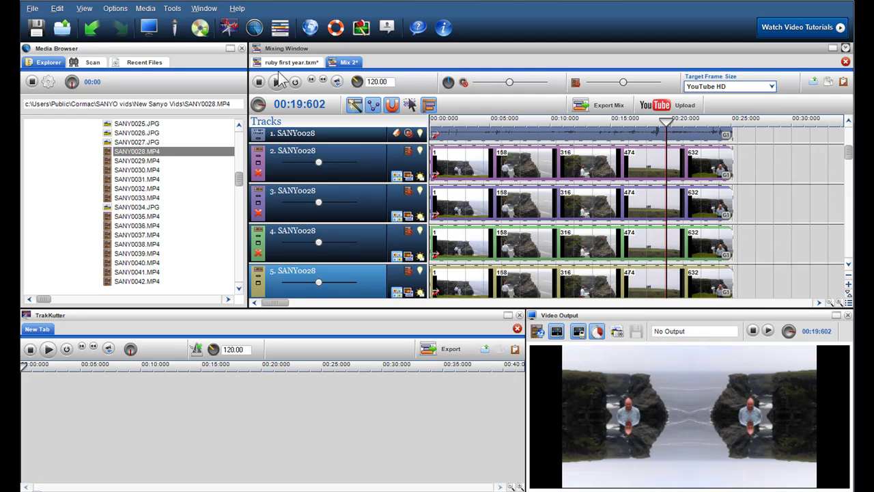